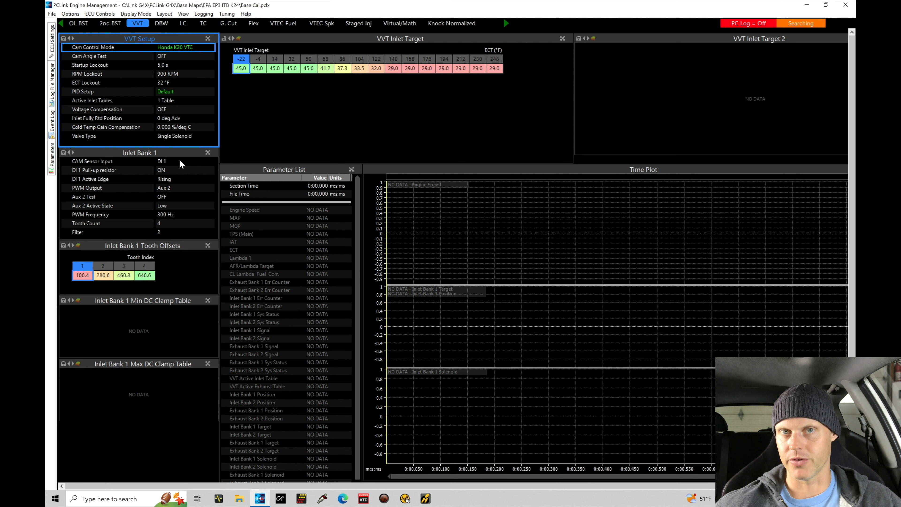
Review the inlet cam sensor, cam input edge and solenoid output settings
left_click(180, 160)
left_click(175, 180)
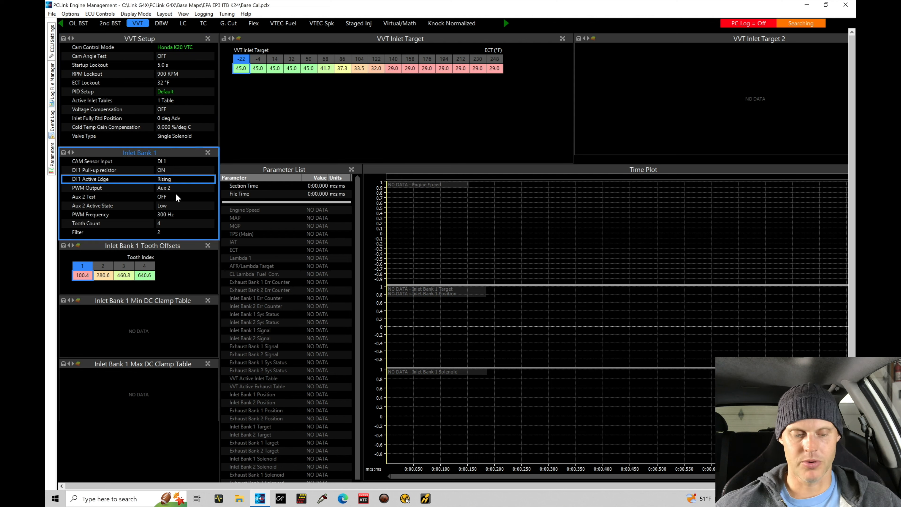
left_click(177, 189)
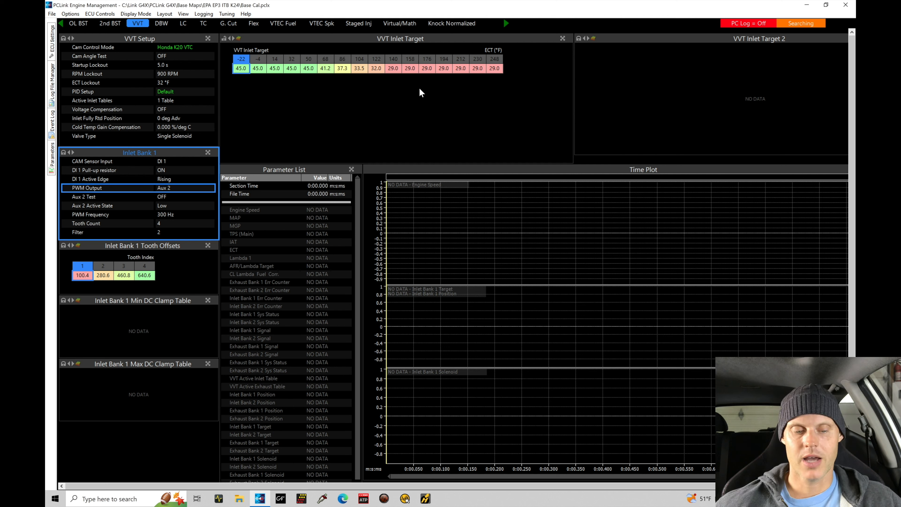
Set Active Inlet Tables to 2 Tables and accept resetting table 2 to defaults
double_click(169, 101)
left_click(425, 209)
double_click(426, 210)
left_click(431, 255)
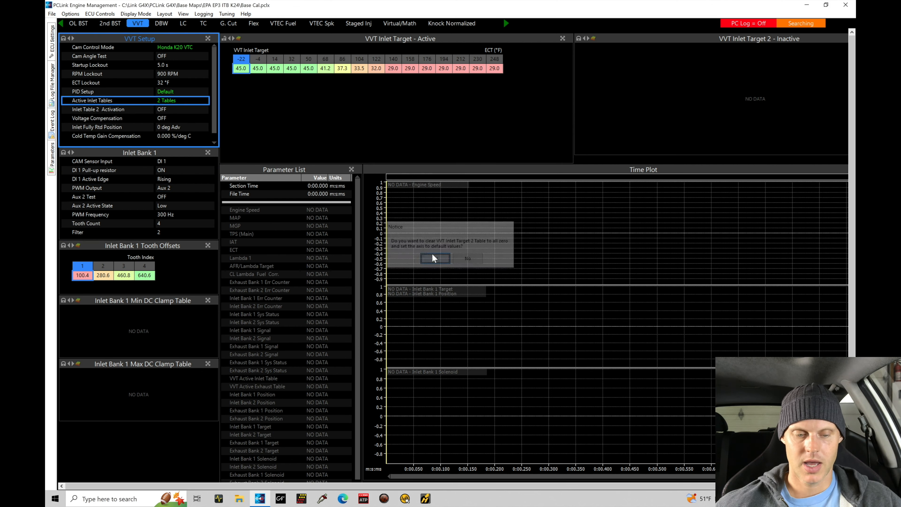
Set Inlet Table 2 Activation to Aux 14 VTEC
double_click(163, 110)
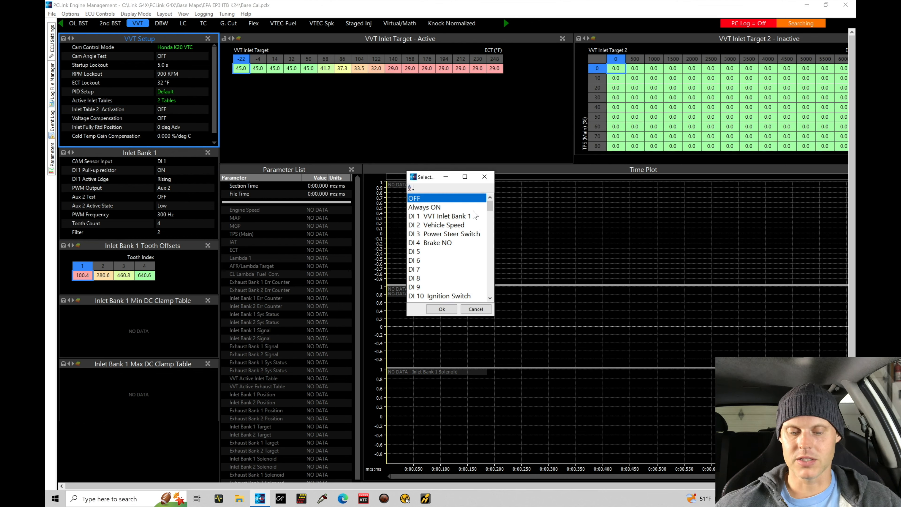
left_click(491, 216)
left_click_drag(491, 215, 493, 227)
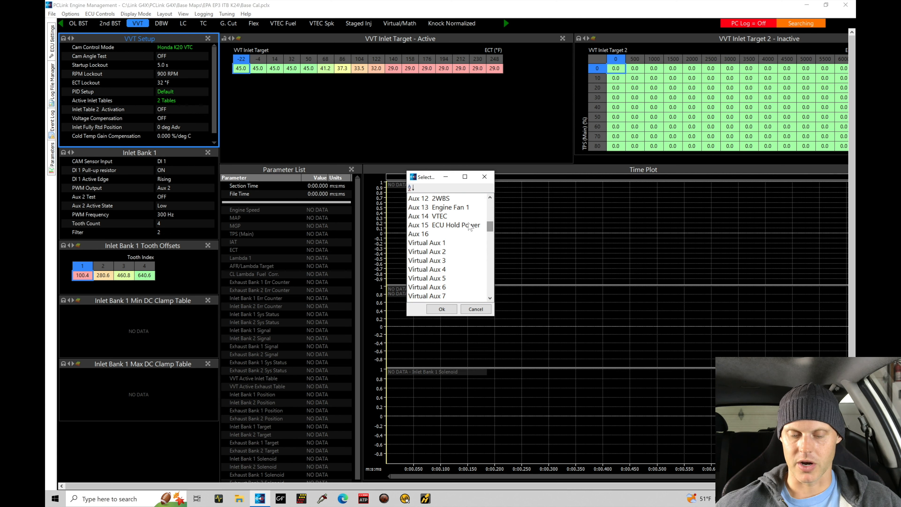
left_click(462, 218)
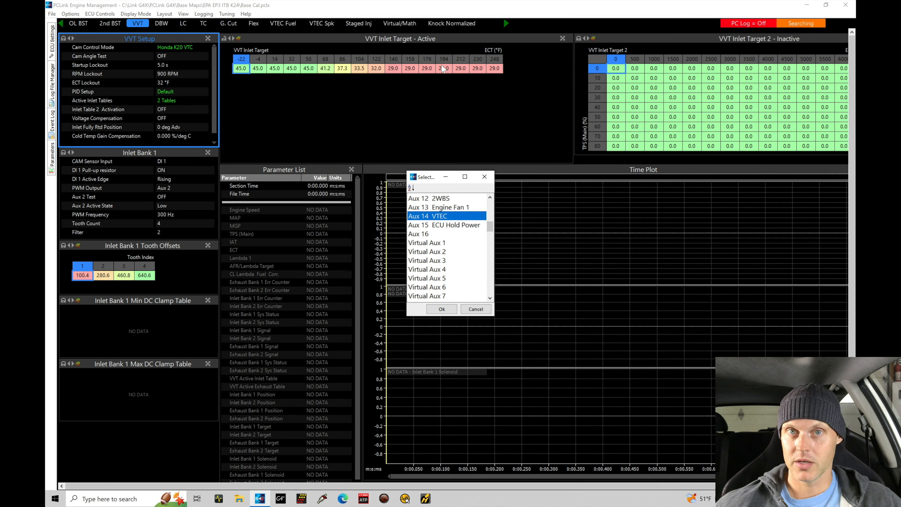
left_click(443, 309)
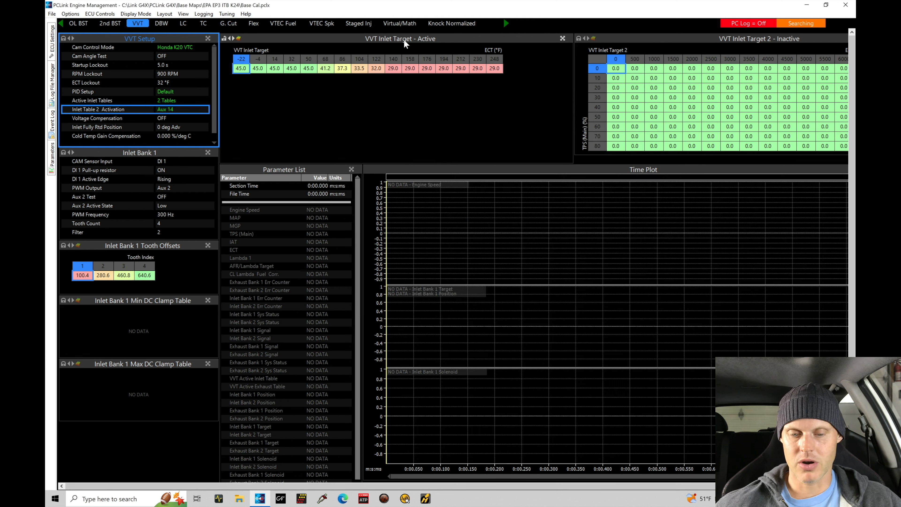
Import VVT Inlet Target K20 NA.lte from the VVT Control folder into the inlet target table
right_click(305, 68)
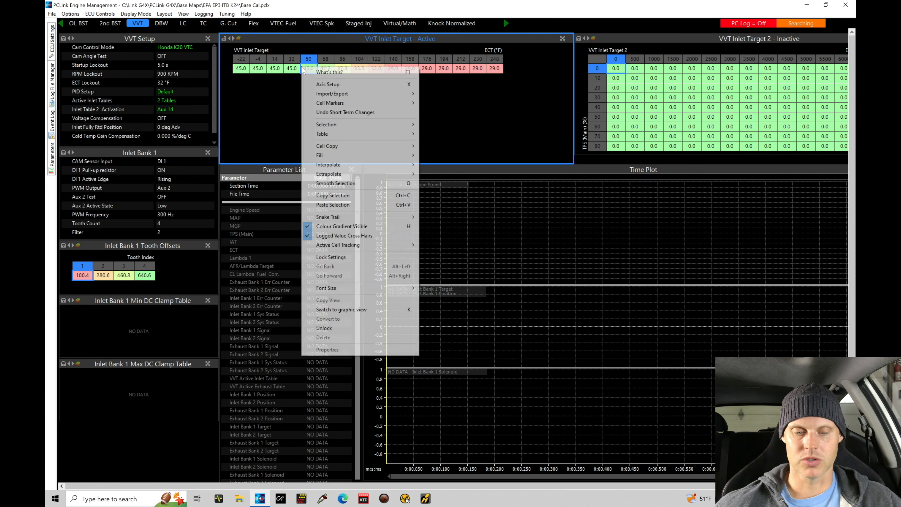
mouse_move(323, 97)
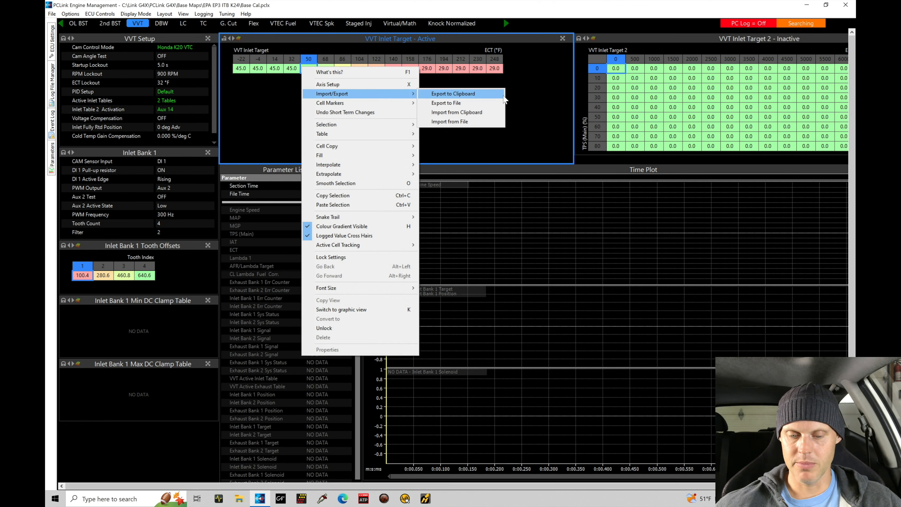
left_click(487, 123)
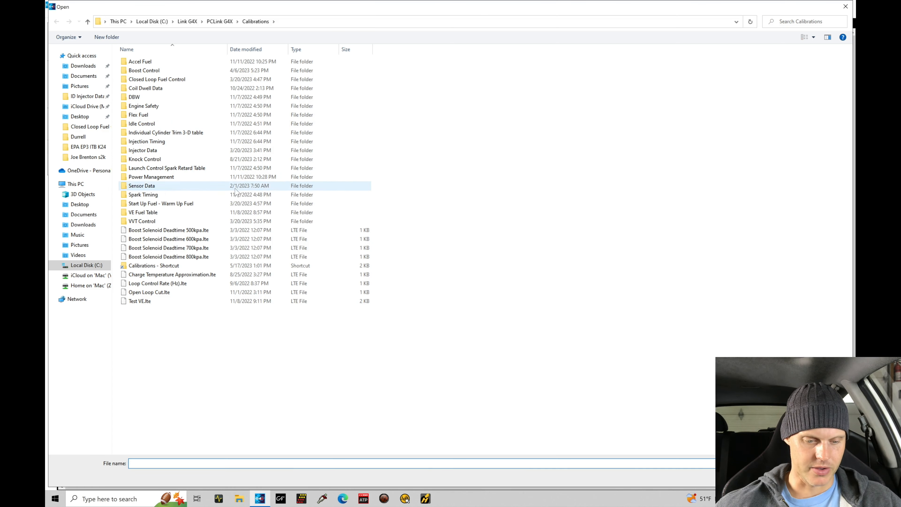
double_click(228, 223)
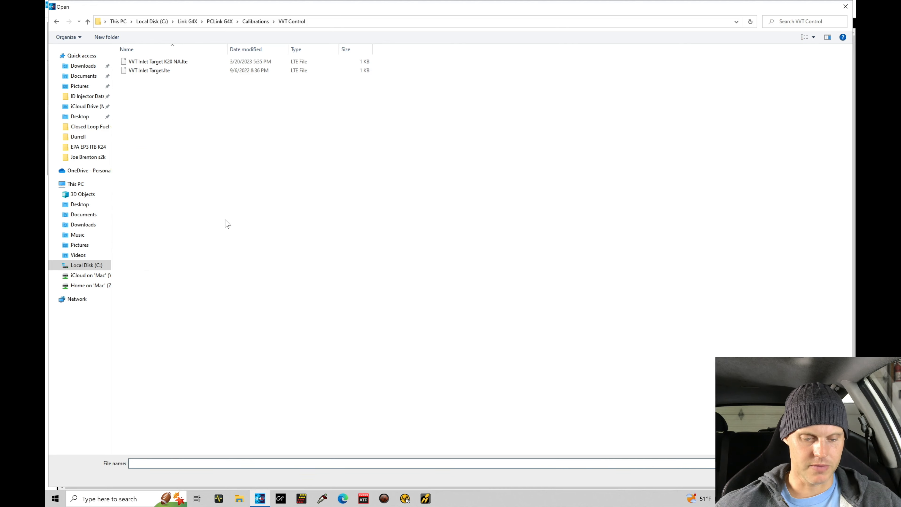
left_click(246, 63)
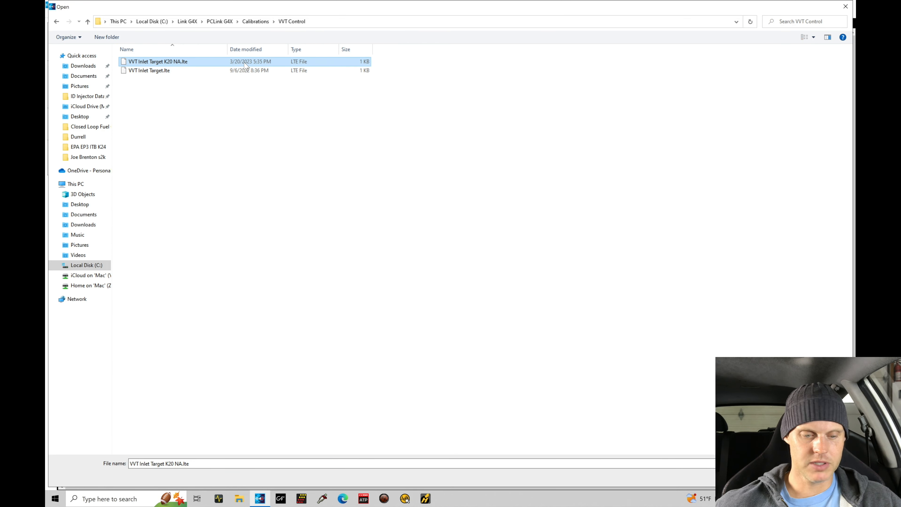
double_click(246, 63)
left_click(291, 90)
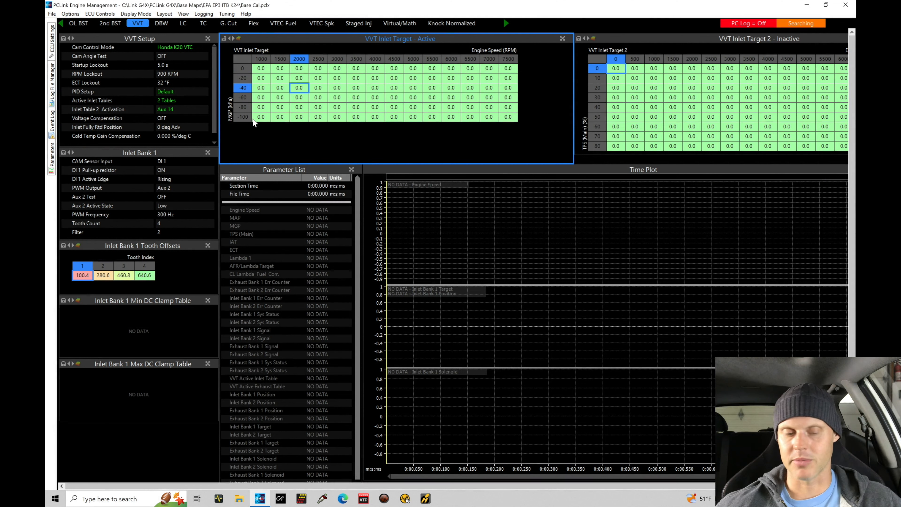
Change the inlet target table's Y axis to TPS (Main) and initialise its default breakpoints
right_click(247, 58)
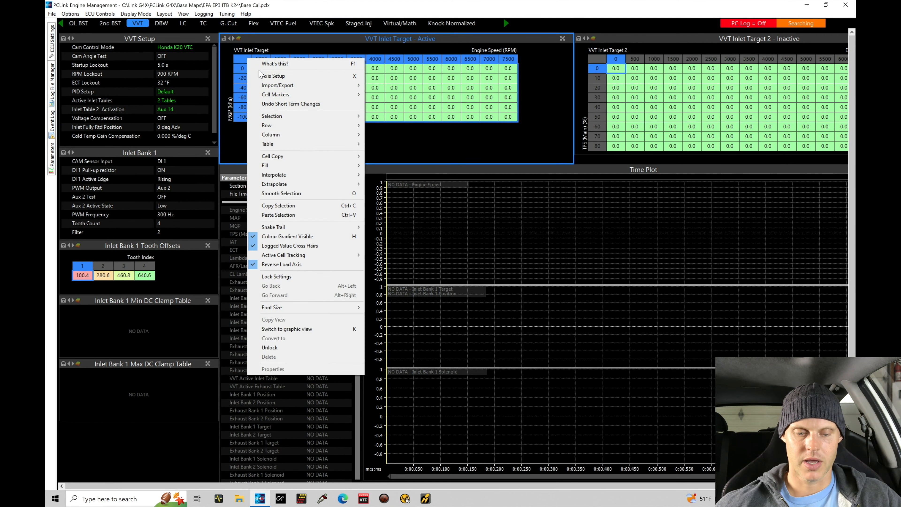
left_click(241, 87)
key("x")
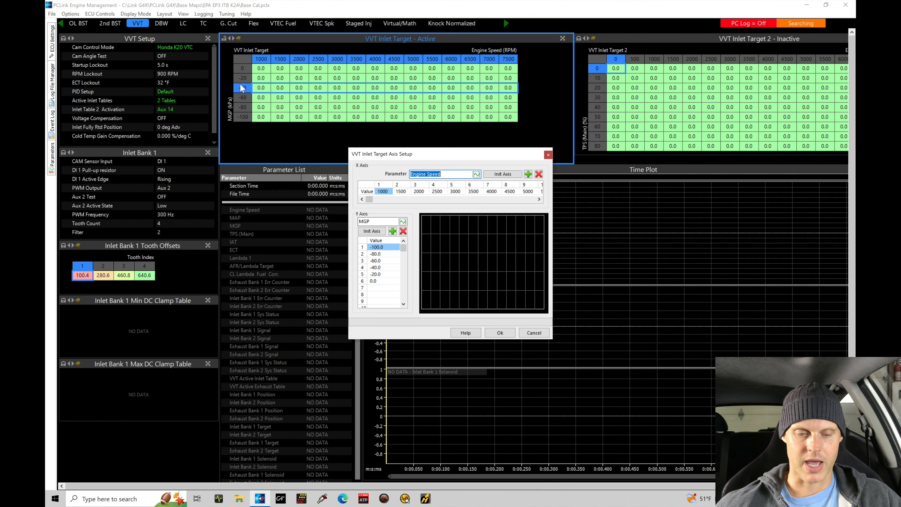
left_click(403, 221)
left_click(430, 173)
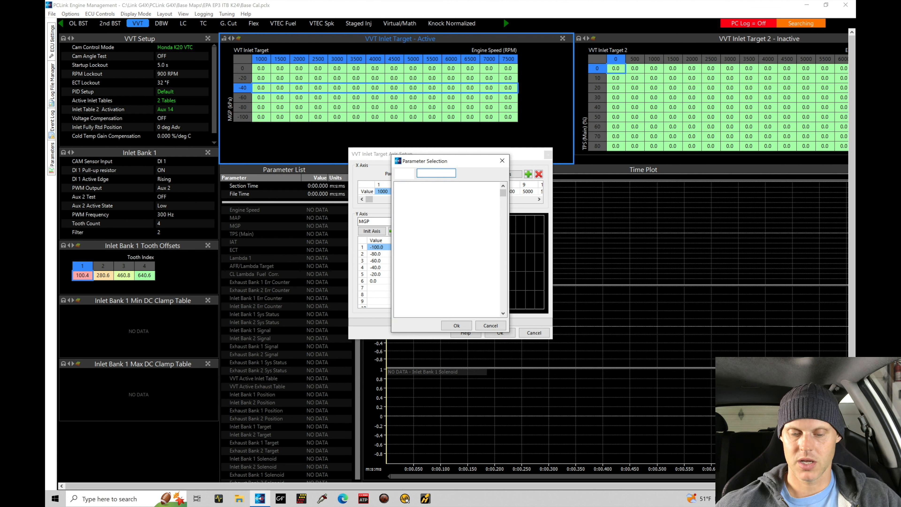
double_click(428, 218)
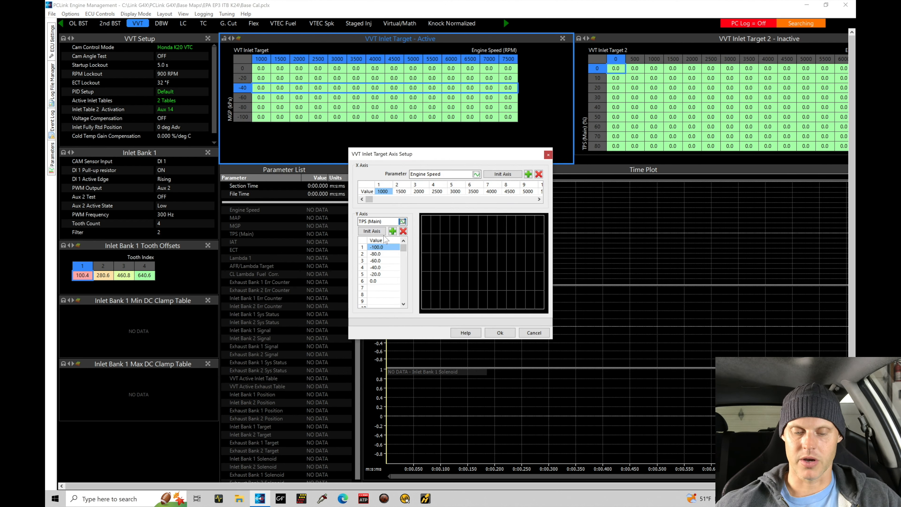
left_click(377, 231)
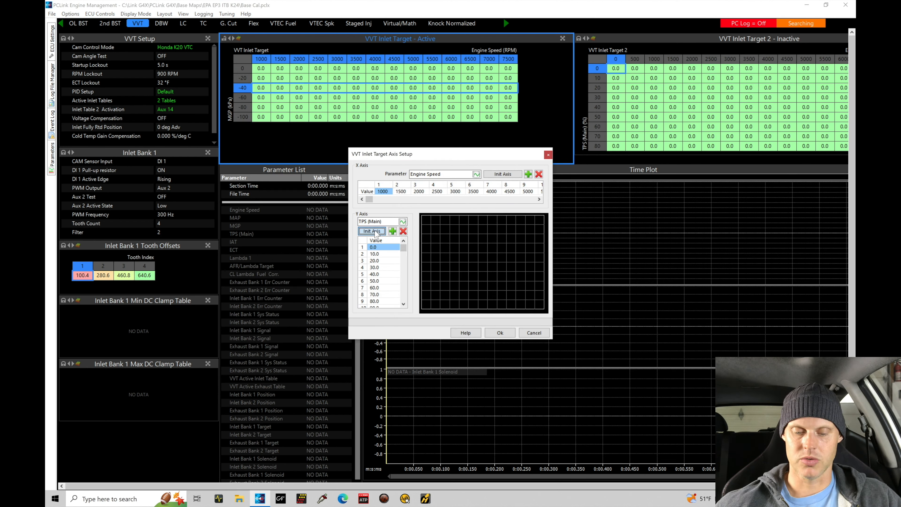
Delete the 20, 30, 50, 70 and 90 TPS breakpoints, leaving 0, 10, 40, 60, 80, 100
left_click(388, 261)
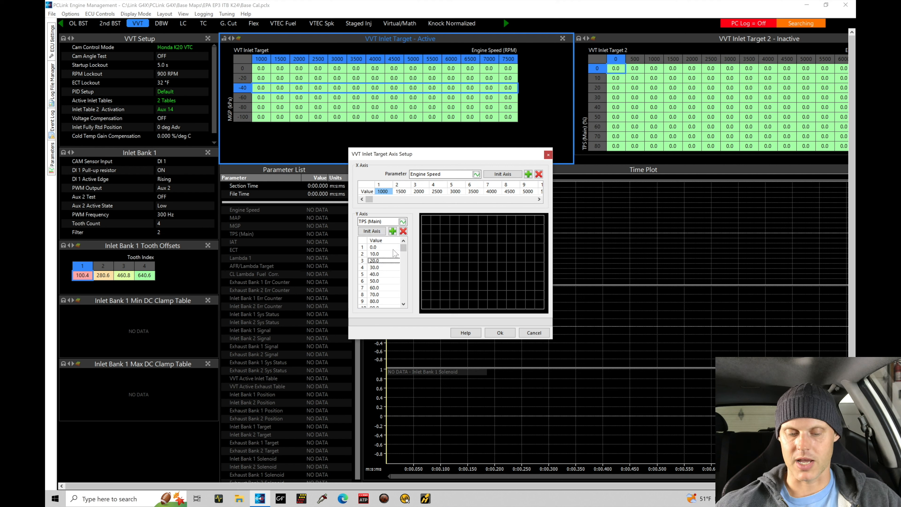
left_click(403, 231)
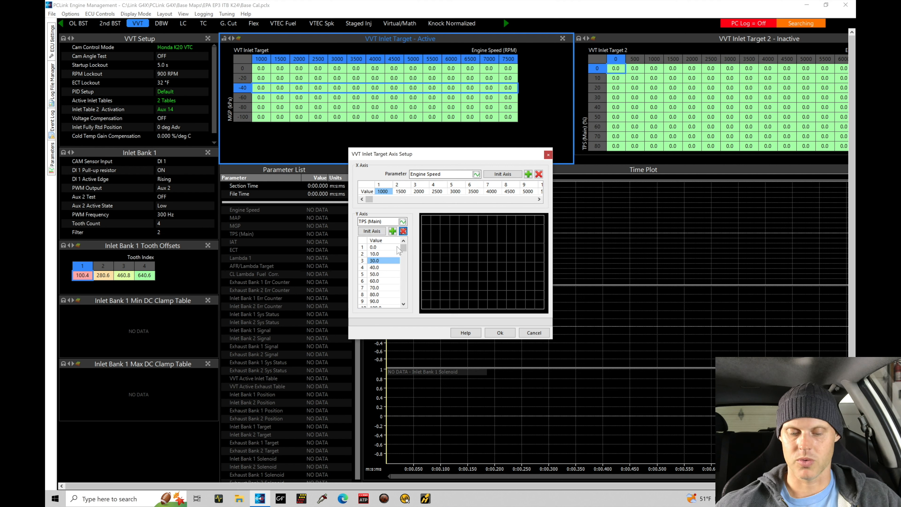
key("Delete")
key("Down")
key("Delete")
key("Down")
key("Delete")
key("Down")
key("Delete")
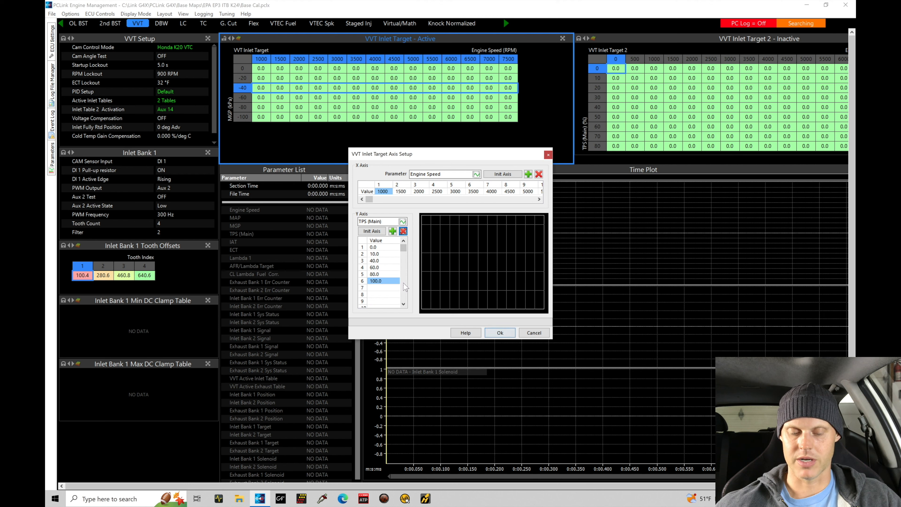
left_click(500, 332)
left_click(351, 111)
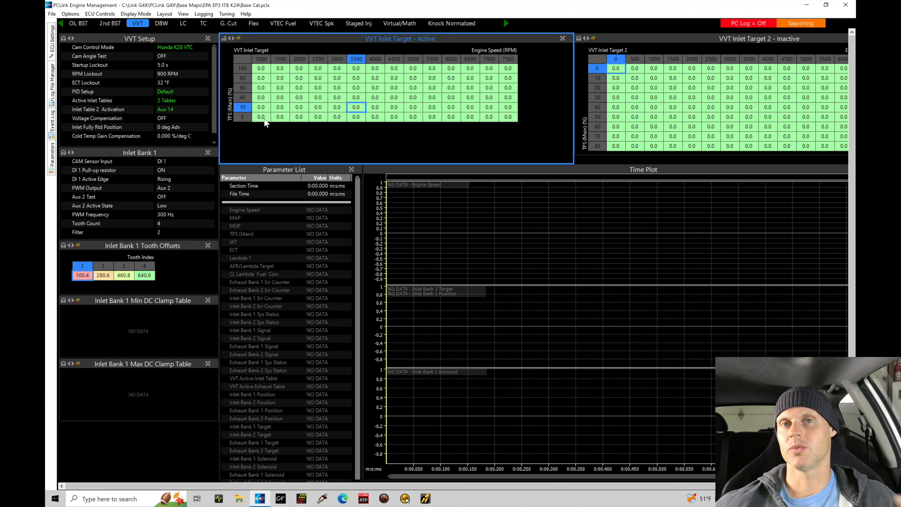
key("ctrl")
left_click(280, 115)
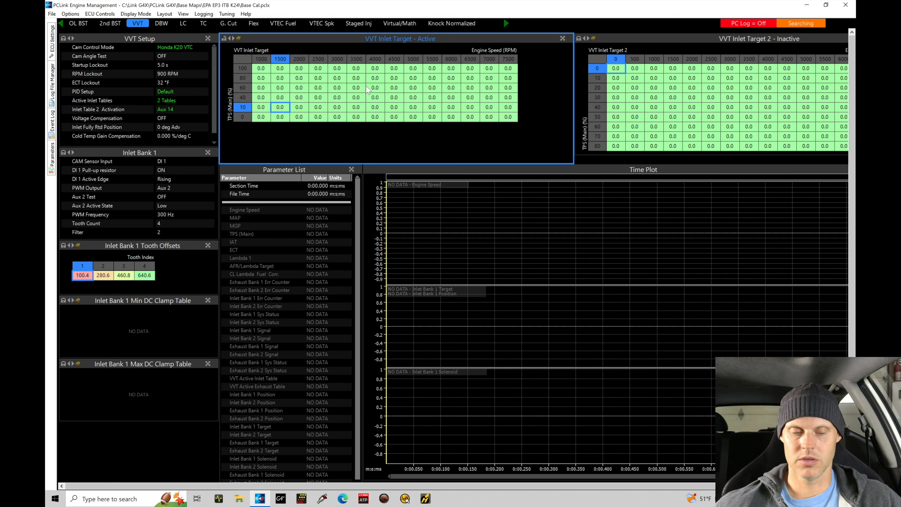
left_click(280, 60)
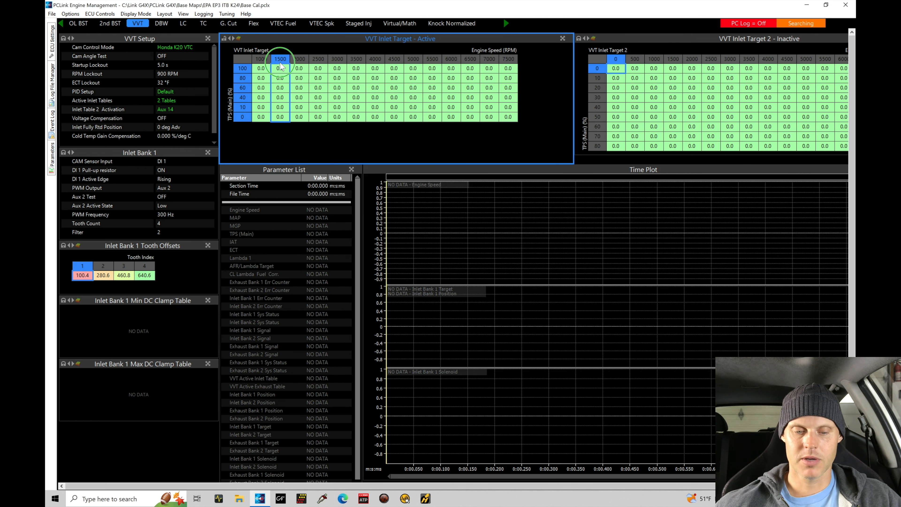
right_click(281, 62)
Export the VVT inlet target table as 'VVT Inlet Target - K20 Alpha N'
mouse_move(303, 90)
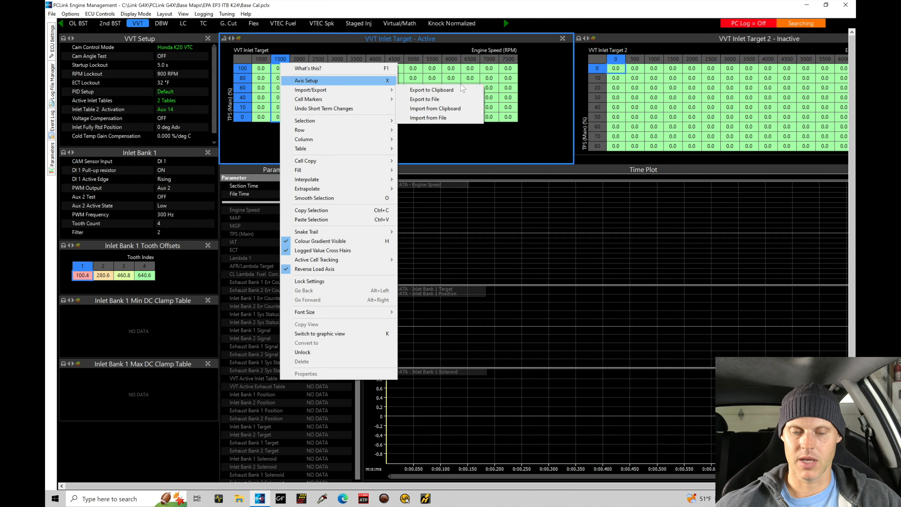
left_click(457, 102)
left_click(142, 447)
type("- ")
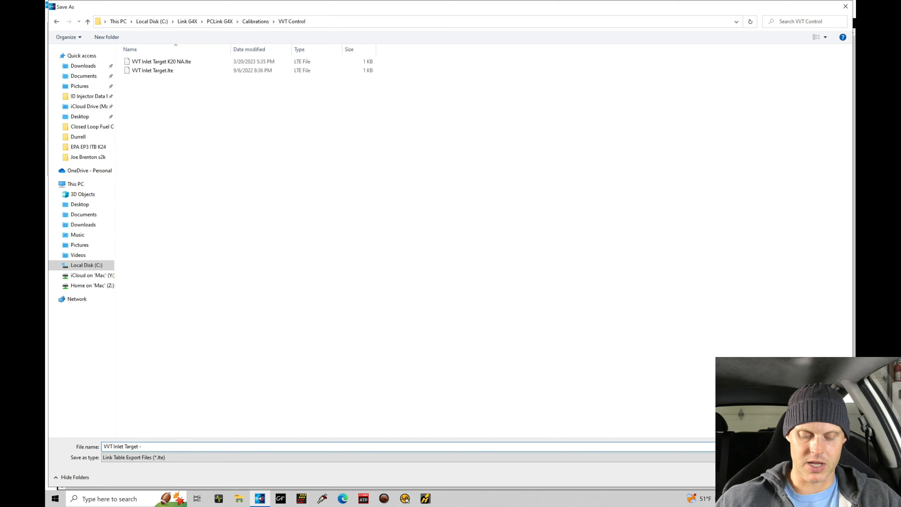
type("K20 Al")
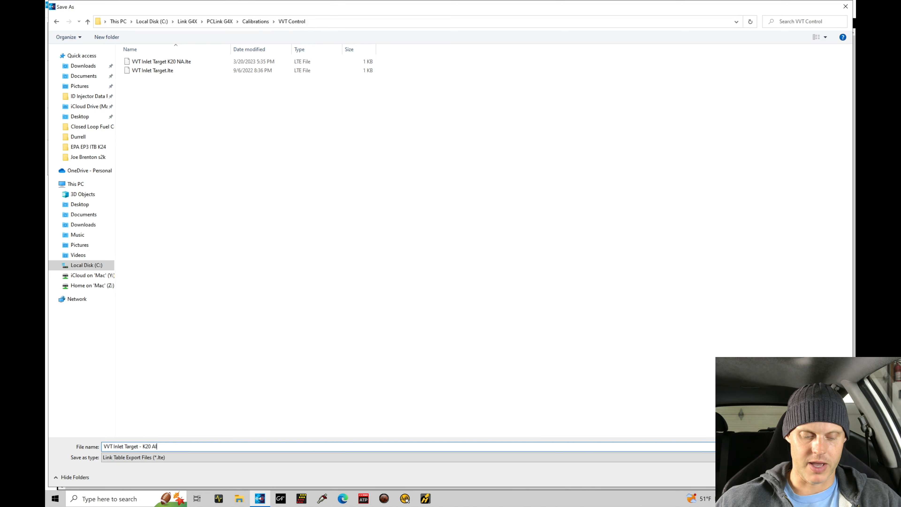
type("pha N")
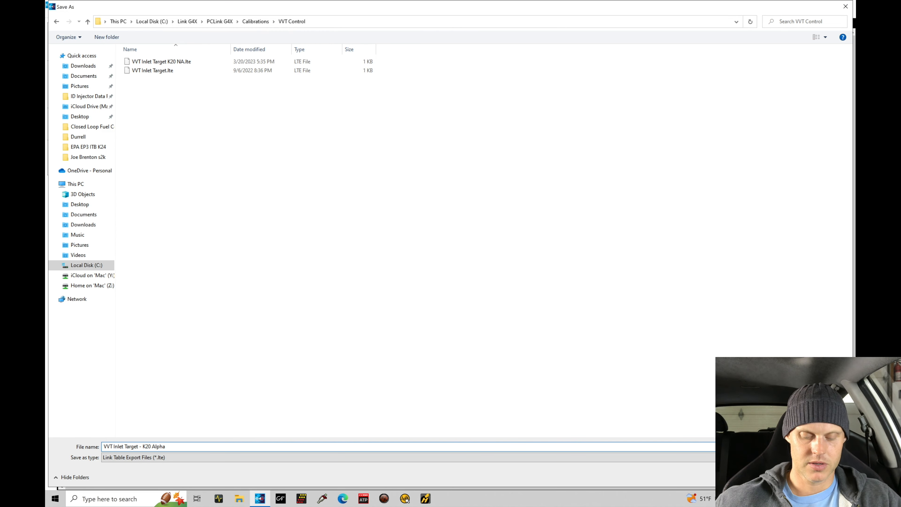
key("Return")
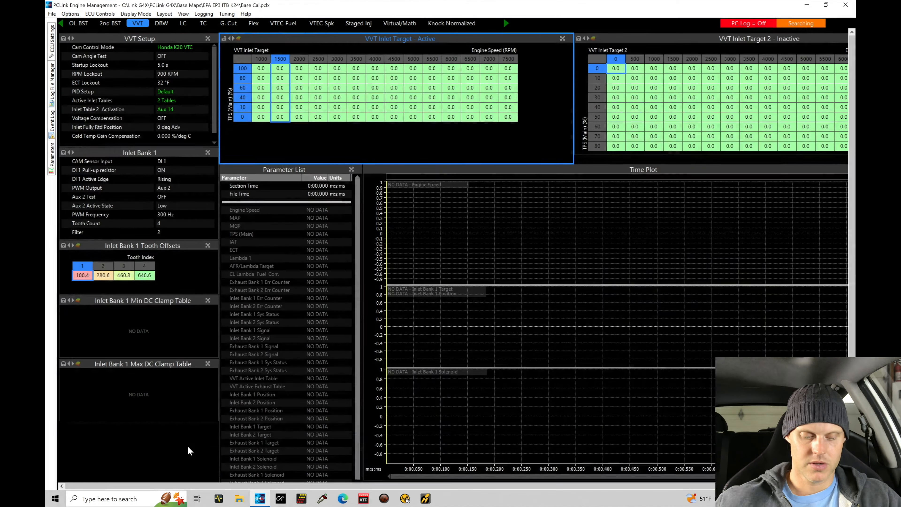
Import the K20 Alpha N file from VVT Control into VVT Inlet Target 2
left_click(653, 42)
right_click(653, 41)
mouse_move(676, 69)
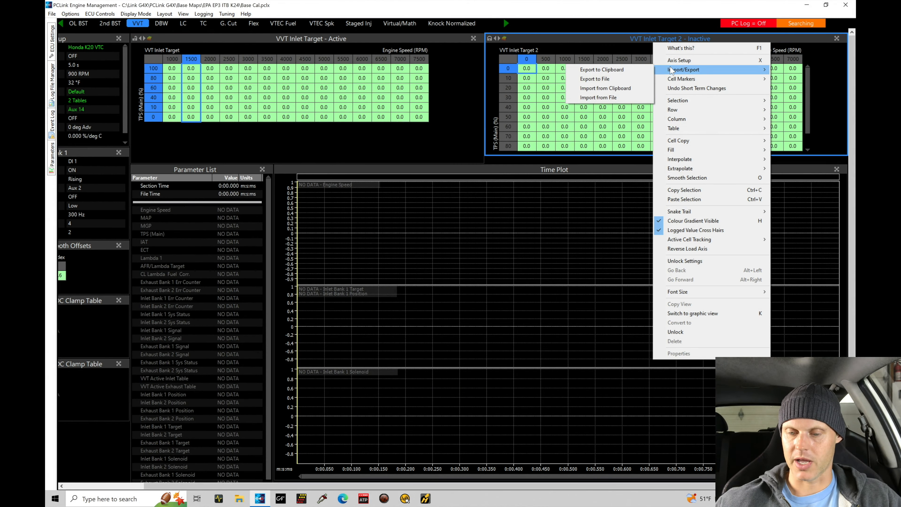
left_click(623, 97)
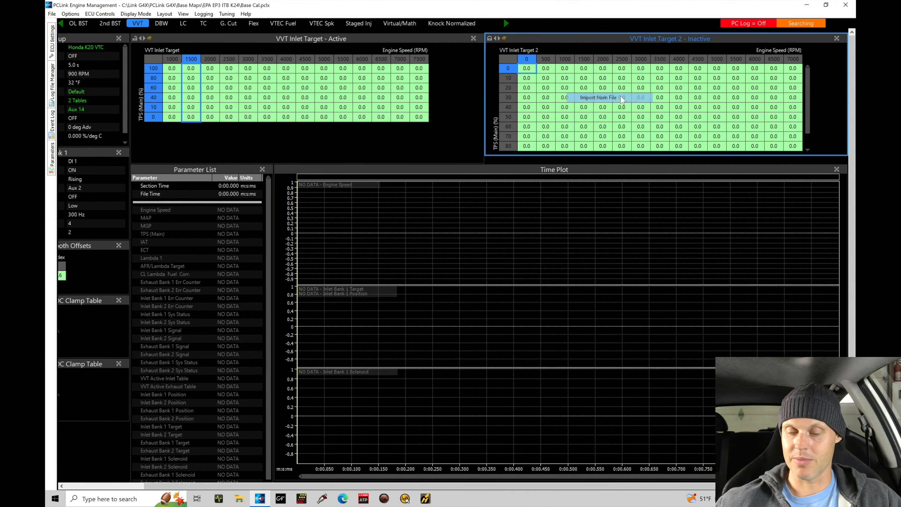
left_click(248, 224)
double_click(248, 227)
left_click(245, 65)
double_click(246, 65)
left_click(566, 107)
left_click(360, 99)
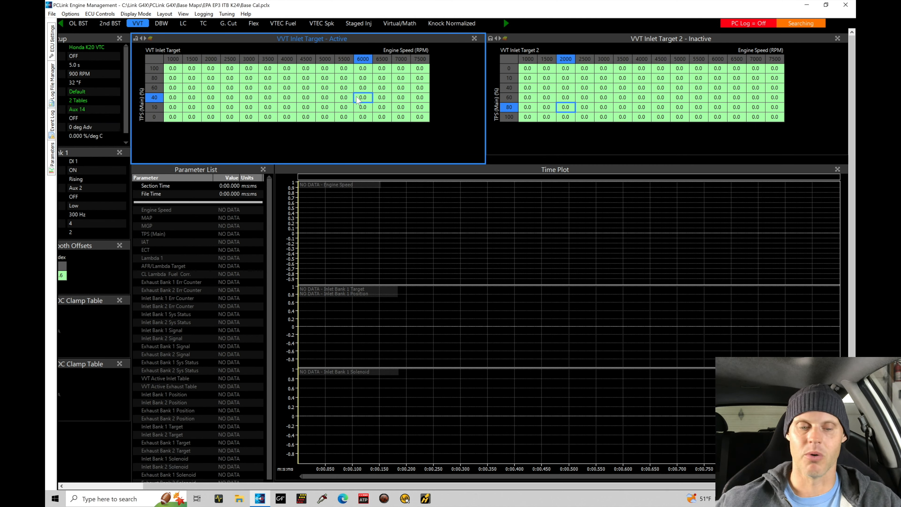
Save the calibration and switch to the VTEC Fuel layout
left_click(52, 14)
left_click(57, 33)
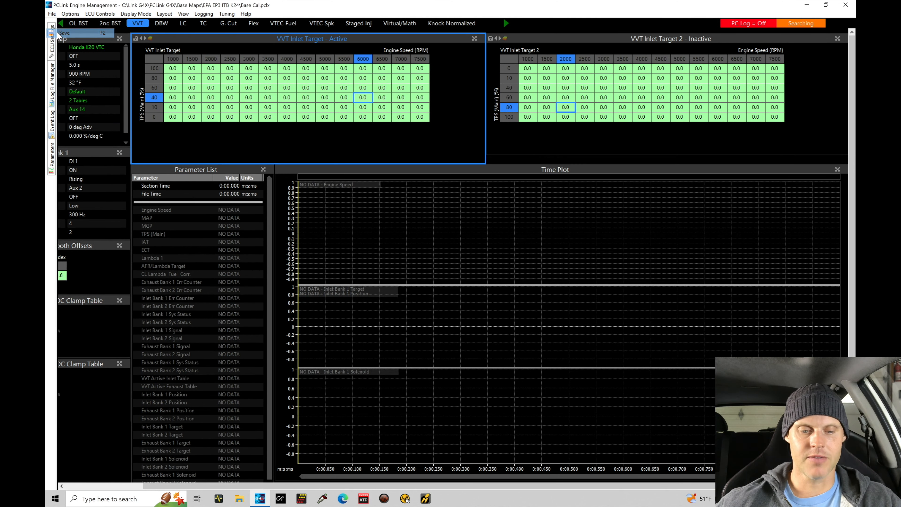
left_click(285, 23)
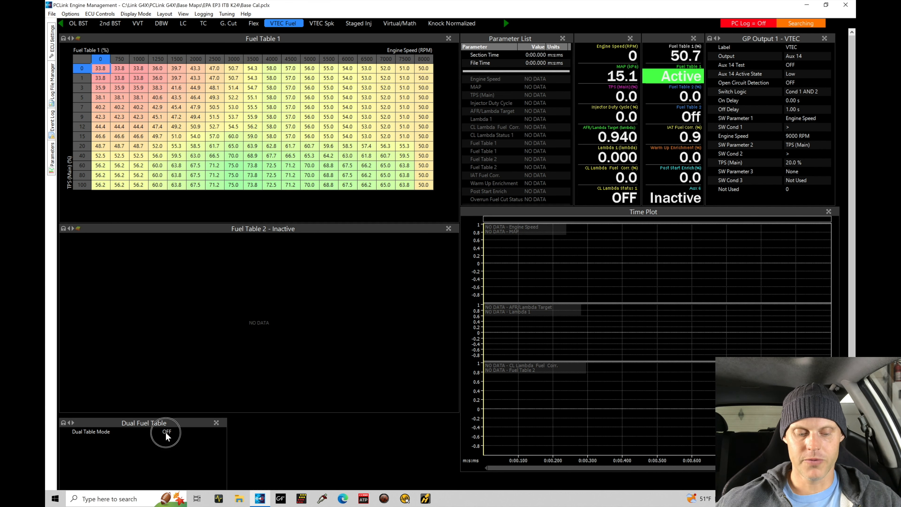
Set Dual Table Mode to Dual Table and Table2 Activation to Aux 14 VTEC
scroll(165, 433, "down", 2)
double_click(167, 377)
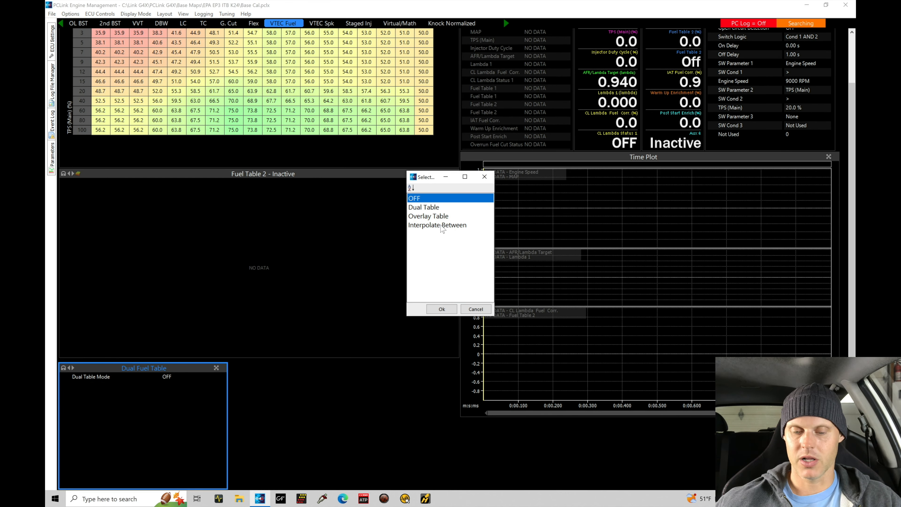
double_click(439, 208)
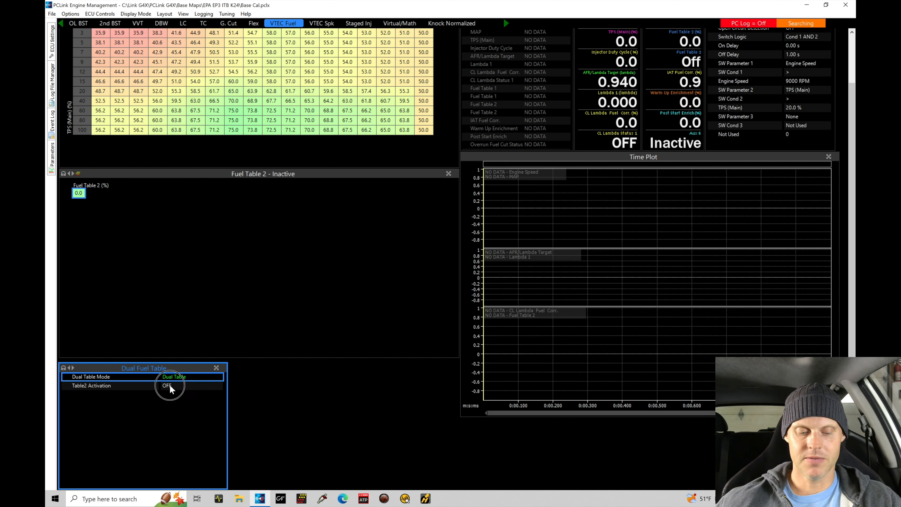
double_click(169, 386)
left_click_drag(490, 206, 490, 229)
left_click(460, 217)
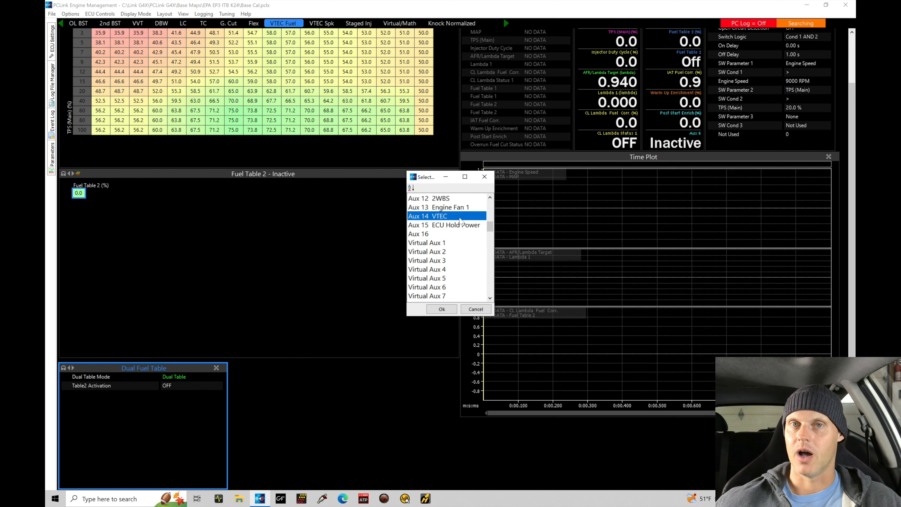
double_click(460, 217)
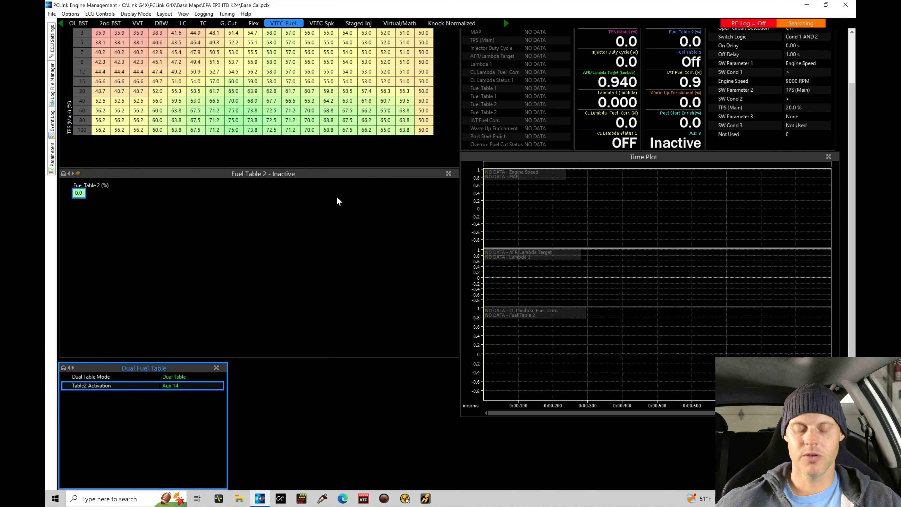
left_click(851, 125)
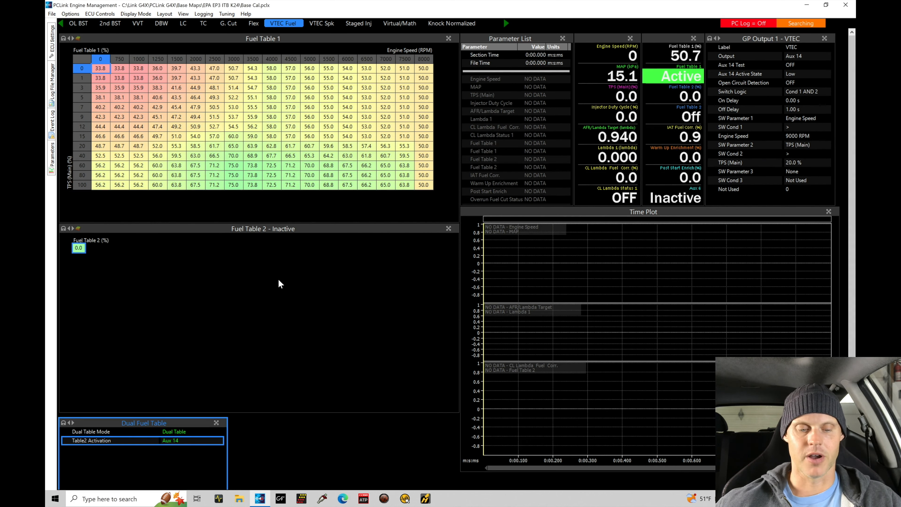
Export Fuel Table 1 into the VE Fuel Table folder as 'VE Table Alpha N'
right_click(222, 48)
mouse_move(247, 88)
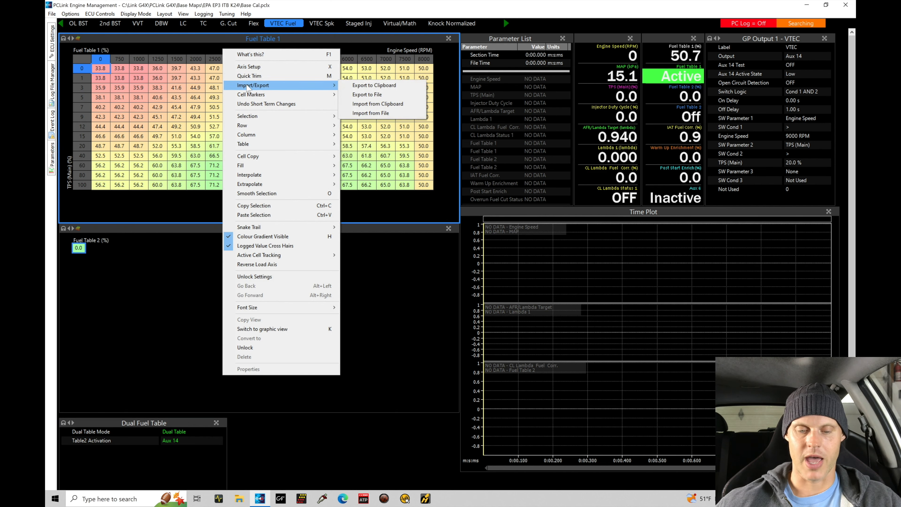
left_click(384, 96)
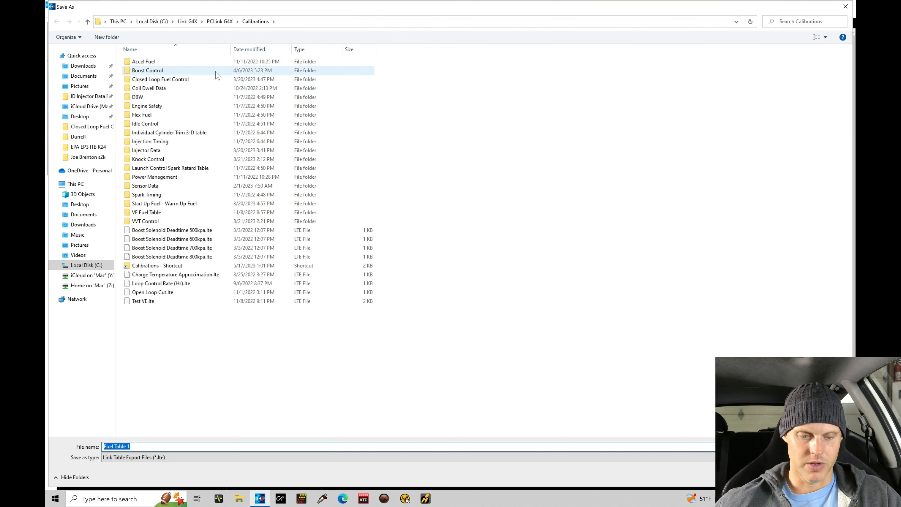
double_click(183, 213)
left_click(203, 446)
key("ctrl+a")
key("BackSpace")
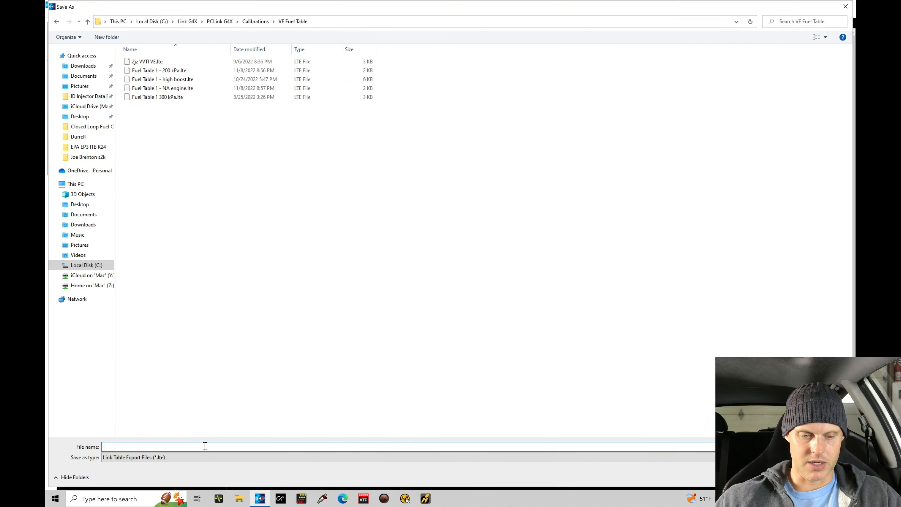
type("VE T")
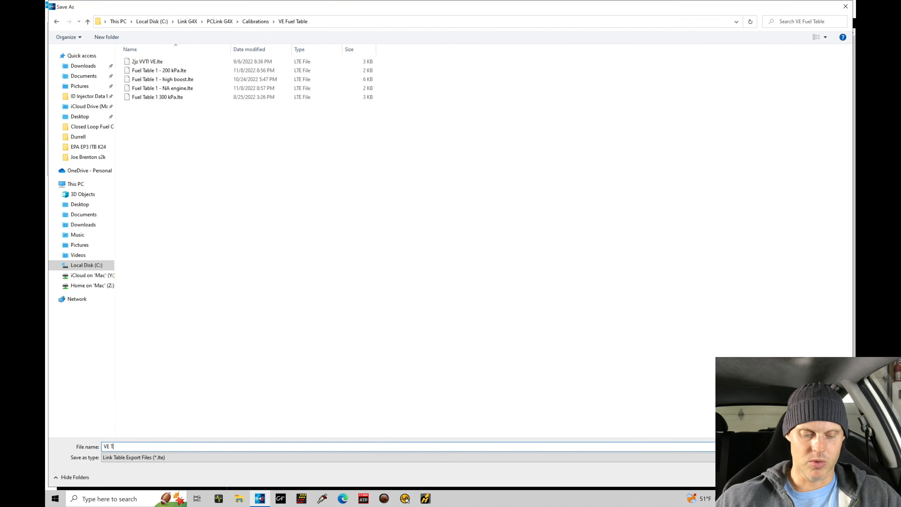
type("able Alpha N")
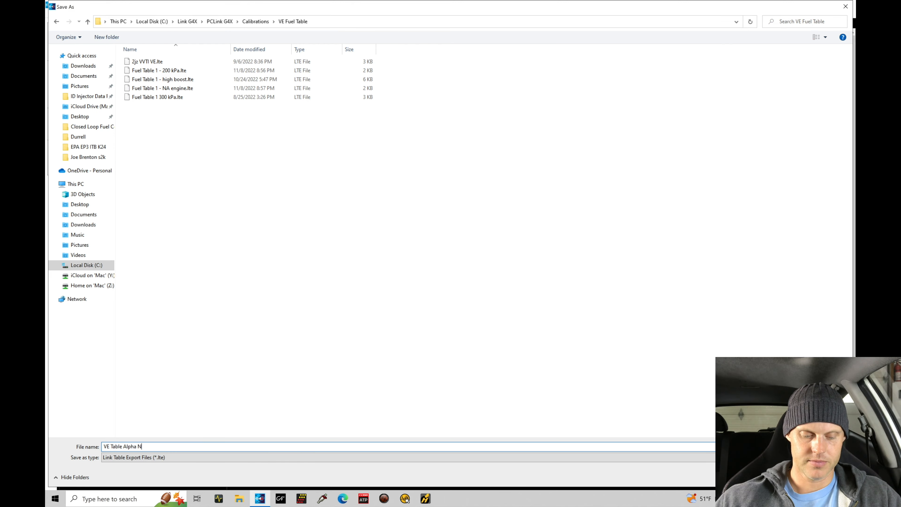
key("Return")
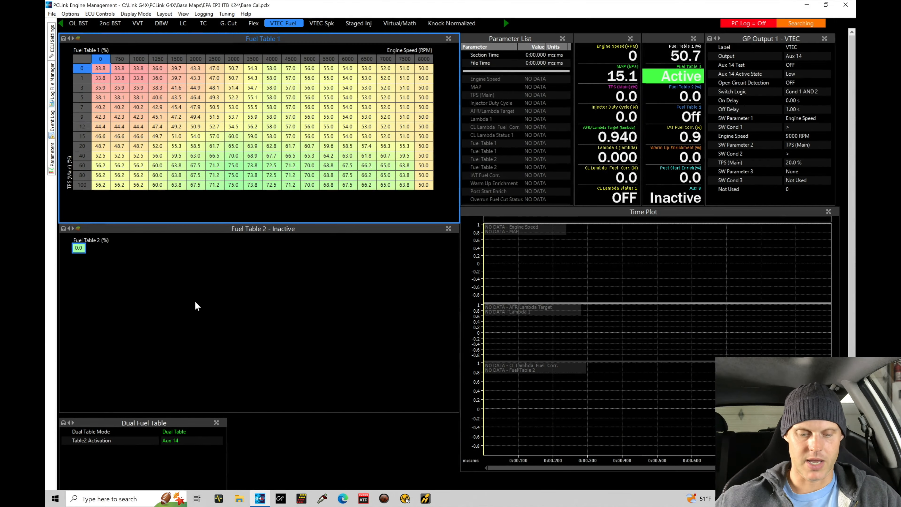
Start importing a file into Fuel Table 2 from the VE Fuel Table folder
right_click(143, 249)
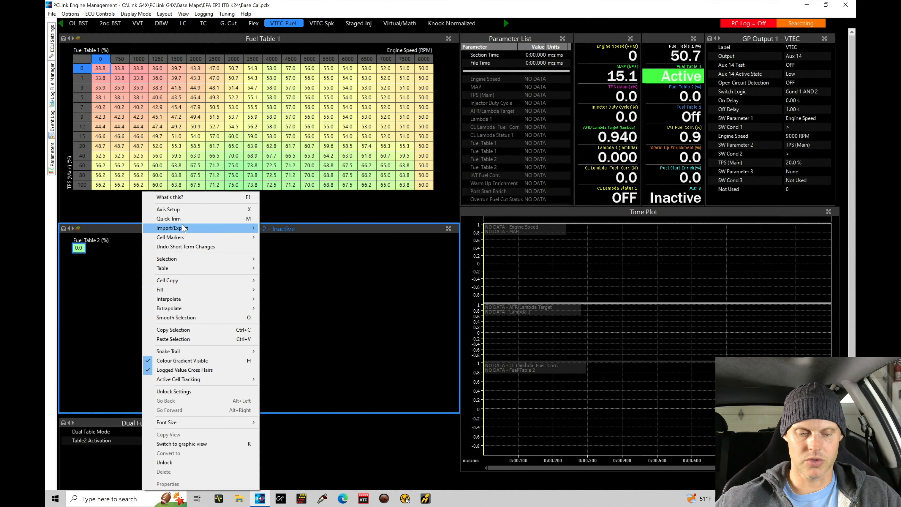
mouse_move(183, 229)
left_click(298, 256)
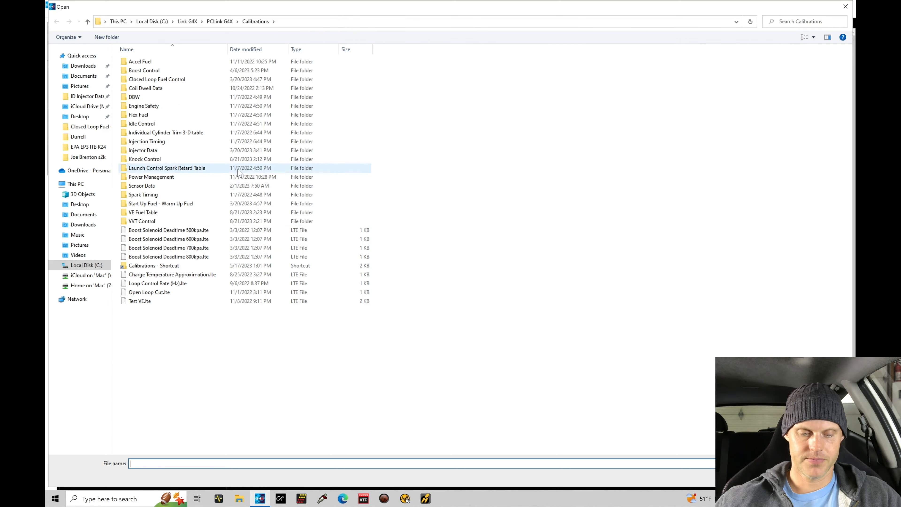
double_click(202, 215)
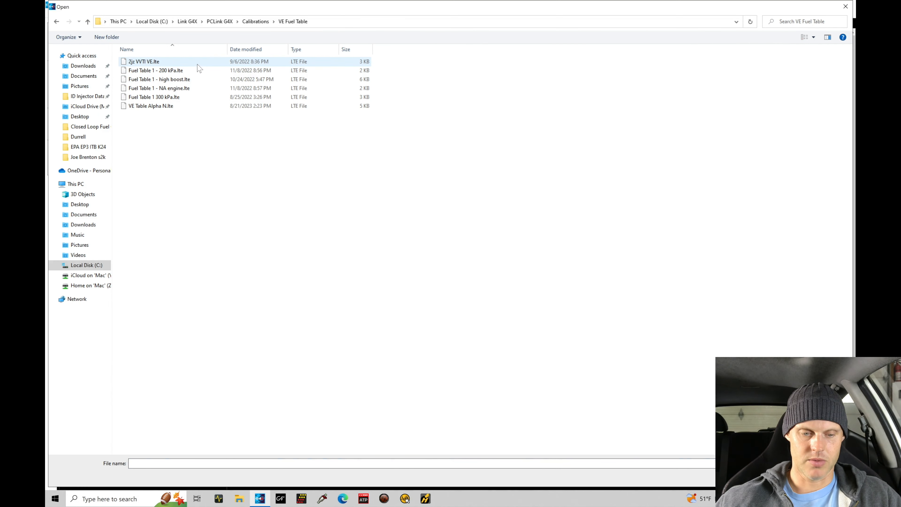